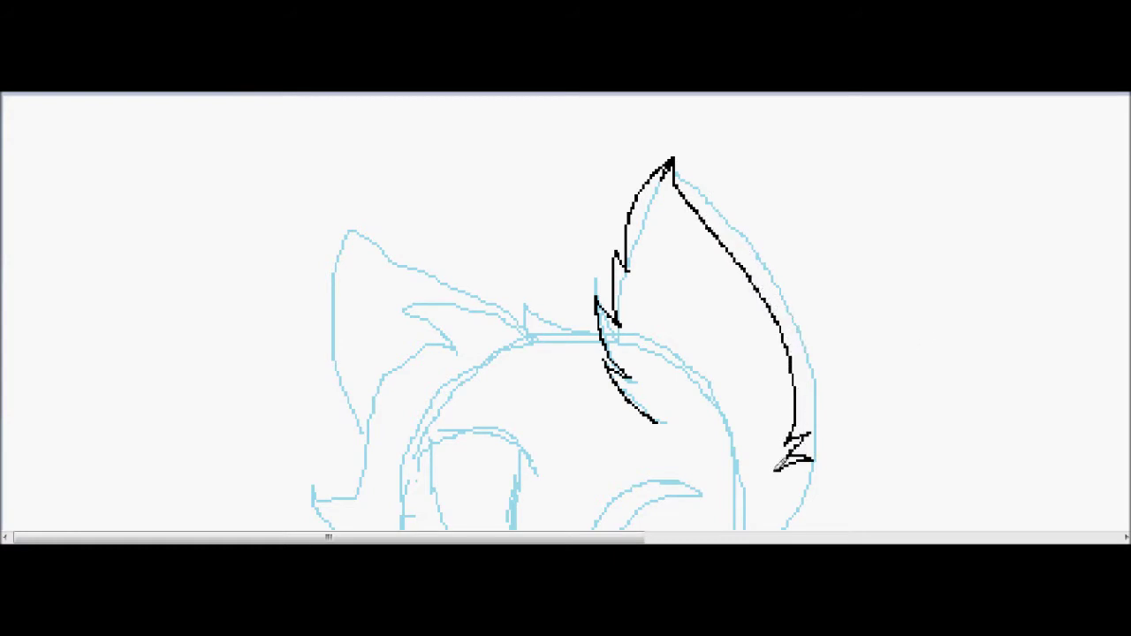
- Ink the jagged cheek fur on both sides of the face and the tufts across the head over the blue sketch
{"action": "scroll", "coordinate": [704, 421], "scroll_direction": "down", "scroll_amount": 3}
{"action": "mouse_move", "coordinate": [746, 396]}
{"action": "left_mouse_down"}
{"action": "mouse_move", "coordinate": [742, 435]}
{"action": "mouse_move", "coordinate": [763, 439]}
{"action": "mouse_move", "coordinate": [746, 447]}
{"action": "mouse_move", "coordinate": [763, 442]}
{"action": "mouse_move", "coordinate": [754, 459]}
{"action": "mouse_move", "coordinate": [729, 483]}
{"action": "mouse_move", "coordinate": [668, 503]}
{"action": "mouse_move", "coordinate": [786, 382]}
{"action": "mouse_move", "coordinate": [761, 376]}
{"action": "mouse_move", "coordinate": [795, 324]}
{"action": "left_mouse_up"}
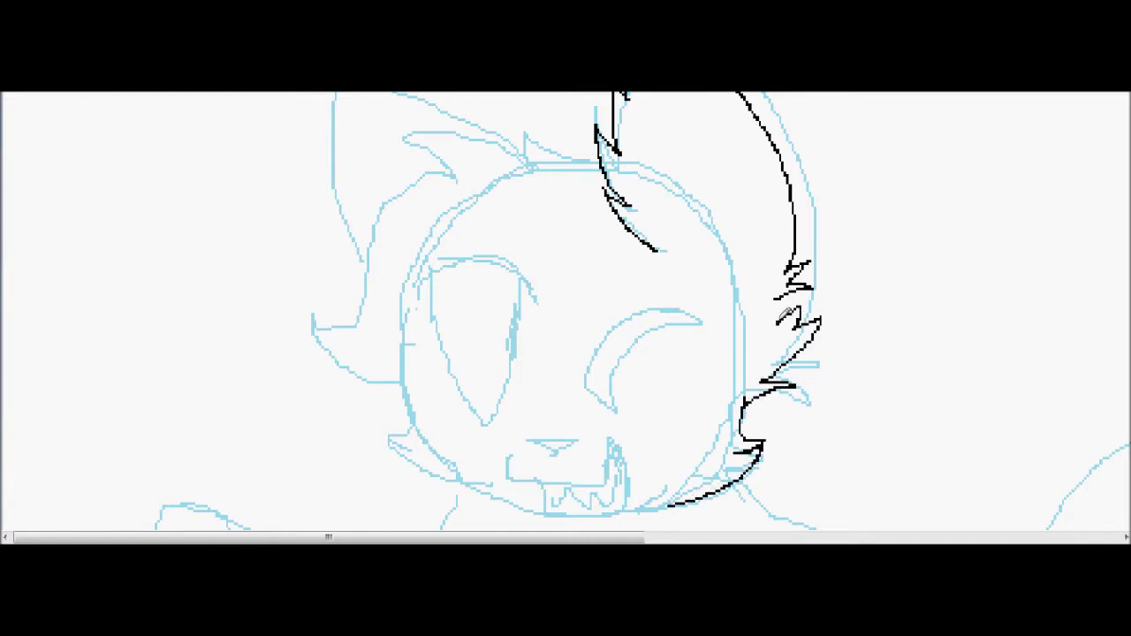
{"action": "mouse_move", "coordinate": [606, 166]}
{"action": "left_mouse_down"}
{"action": "mouse_move", "coordinate": [531, 120]}
{"action": "mouse_move", "coordinate": [544, 152]}
{"action": "mouse_move", "coordinate": [510, 136]}
{"action": "mouse_move", "coordinate": [439, 135]}
{"action": "mouse_move", "coordinate": [473, 166]}
{"action": "mouse_move", "coordinate": [500, 170]}
{"action": "mouse_move", "coordinate": [447, 170]}
{"action": "mouse_move", "coordinate": [390, 202]}
{"action": "mouse_move", "coordinate": [326, 298]}
{"action": "mouse_move", "coordinate": [328, 333]}
{"action": "mouse_move", "coordinate": [350, 356]}
{"action": "mouse_move", "coordinate": [387, 365]}
{"action": "mouse_move", "coordinate": [403, 351]}
{"action": "mouse_move", "coordinate": [404, 438]}
{"action": "mouse_move", "coordinate": [477, 488]}
{"action": "left_mouse_up"}
- Ink the smaller left ear's outline and add its inner contour with jagged fur tufts
{"action": "scroll", "coordinate": [830, 173], "scroll_direction": "up", "scroll_amount": 2}
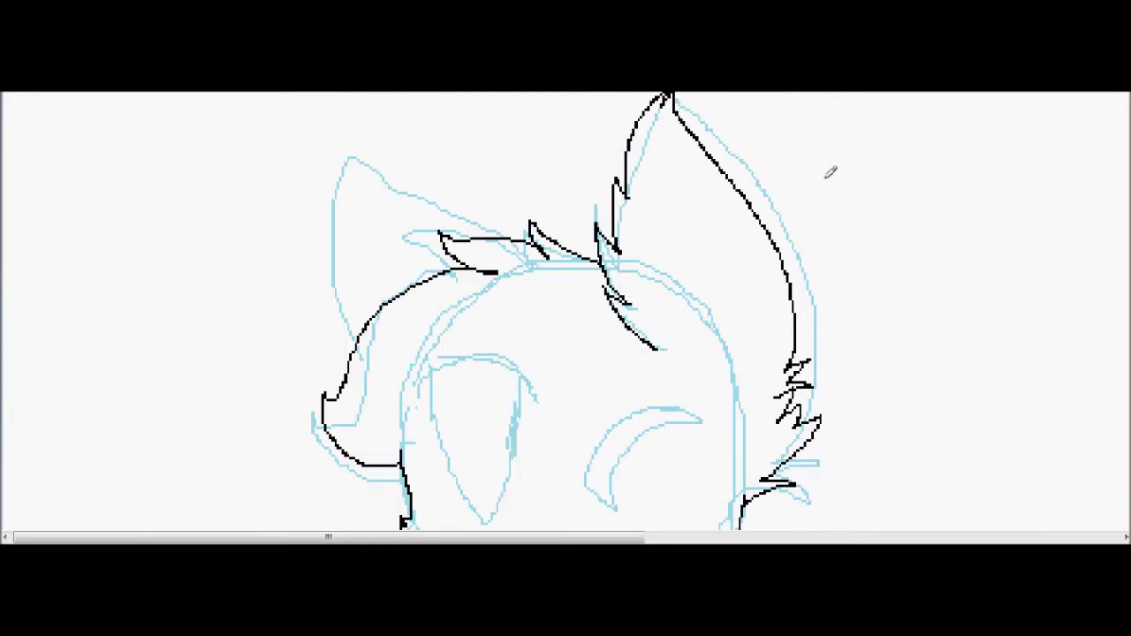
{"action": "mouse_move", "coordinate": [492, 222]}
{"action": "left_mouse_down"}
{"action": "mouse_move", "coordinate": [399, 187]}
{"action": "mouse_move", "coordinate": [349, 146]}
{"action": "mouse_move", "coordinate": [331, 275]}
{"action": "mouse_move", "coordinate": [355, 339]}
{"action": "left_mouse_up"}
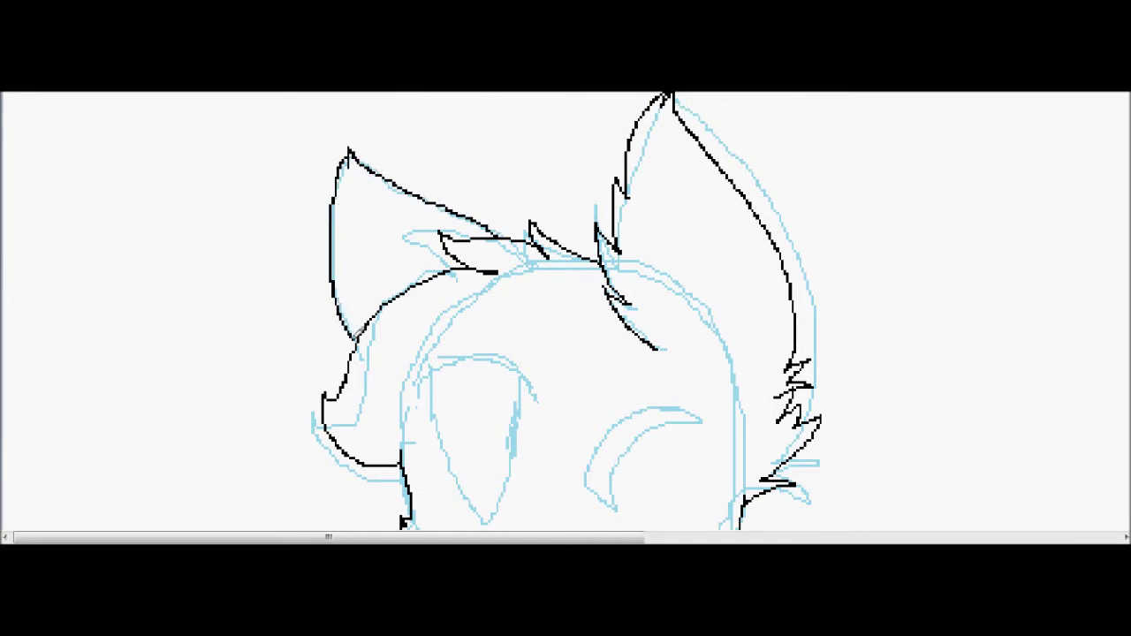
{"action": "mouse_move", "coordinate": [431, 275]}
{"action": "left_mouse_down"}
{"action": "mouse_move", "coordinate": [404, 274]}
{"action": "mouse_move", "coordinate": [404, 249]}
{"action": "mouse_move", "coordinate": [375, 234]}
{"action": "mouse_move", "coordinate": [353, 184]}
{"action": "mouse_move", "coordinate": [346, 226]}
{"action": "mouse_move", "coordinate": [375, 307]}
{"action": "left_mouse_up"}
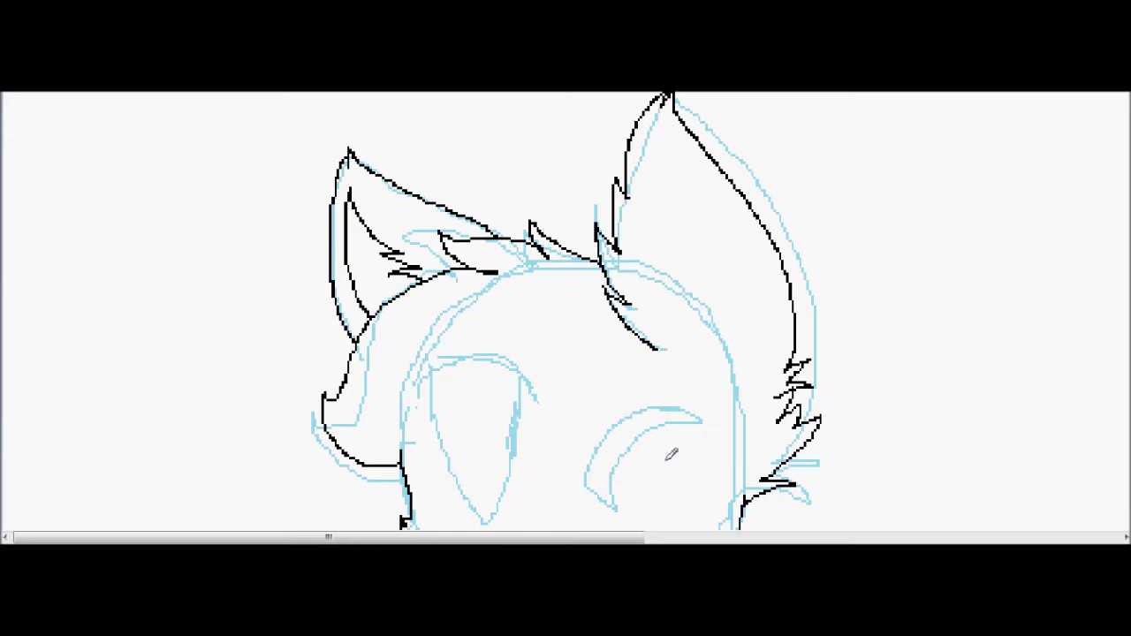
- Ink the crescent-shaped winking eye and handwrite "Sorry" beside the tall ear
{"action": "left_click_drag", "start_coordinate": [693, 412], "coordinate": [664, 404]}
{"action": "left_click_drag", "start_coordinate": [844, 182], "coordinate": [825, 205]}
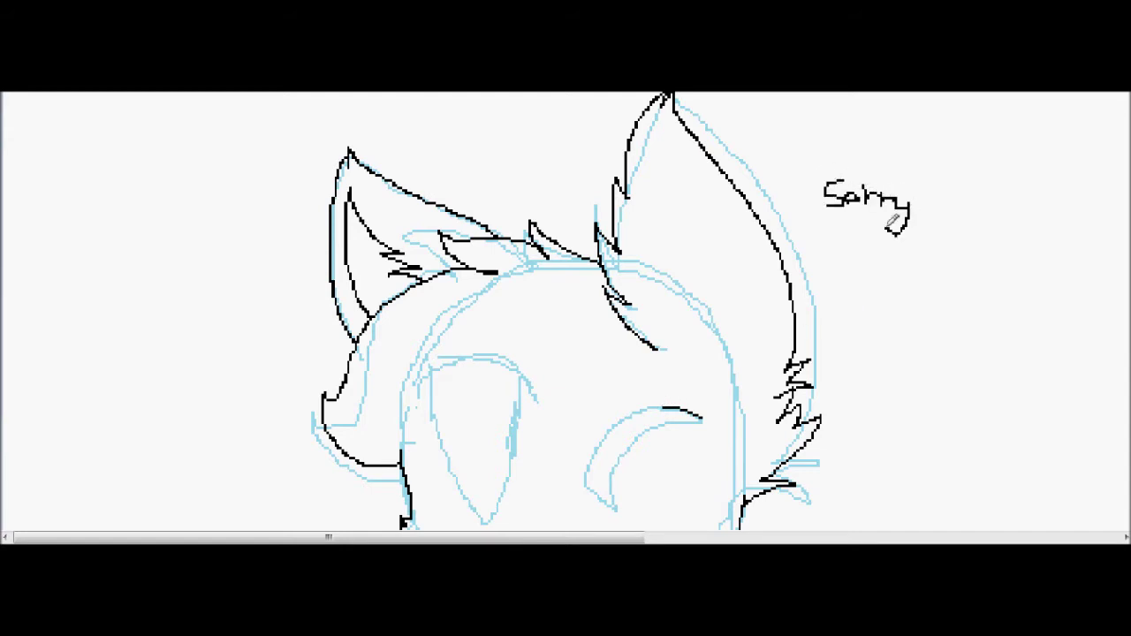
{"action": "mouse_move", "coordinate": [611, 422]}
{"action": "left_mouse_down"}
{"action": "mouse_move", "coordinate": [585, 478]}
{"action": "mouse_move", "coordinate": [624, 498]}
{"action": "mouse_move", "coordinate": [640, 451]}
{"action": "left_mouse_up"}
{"action": "left_click_drag", "start_coordinate": [678, 417], "coordinate": [702, 417]}
- Ink the open eye with a curved upper lid and sides tapering to a point, redoing the unsatisfactory stroke
{"action": "mouse_move", "coordinate": [421, 385]}
{"action": "left_mouse_down"}
{"action": "mouse_move", "coordinate": [435, 355]}
{"action": "mouse_move", "coordinate": [491, 351]}
{"action": "mouse_move", "coordinate": [535, 373]}
{"action": "left_mouse_up"}
{"action": "left_click_drag", "start_coordinate": [422, 375], "coordinate": [493, 511]}
{"action": "key", "text": "ctrl+z"}
{"action": "scroll", "coordinate": [588, 217], "scroll_direction": "down", "scroll_amount": 3}
{"action": "mouse_move", "coordinate": [421, 244]}
{"action": "left_mouse_down"}
{"action": "mouse_move", "coordinate": [426, 297]}
{"action": "mouse_move", "coordinate": [424, 241]}
{"action": "left_mouse_up"}
{"action": "mouse_move", "coordinate": [435, 283]}
{"action": "left_mouse_down"}
{"action": "mouse_move", "coordinate": [440, 345]}
{"action": "mouse_move", "coordinate": [474, 399]}
{"action": "mouse_move", "coordinate": [512, 357]}
{"action": "mouse_move", "coordinate": [535, 271]}
{"action": "left_mouse_up"}
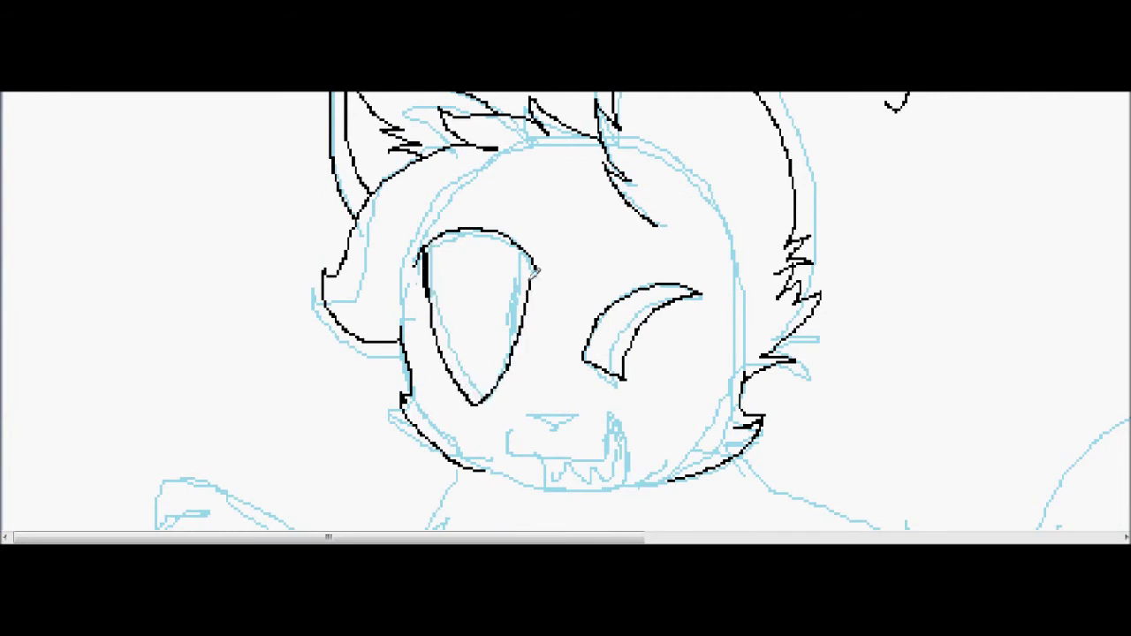
- Ink the triangular nose and toothy mouth, and draw the inner contour and fur of the tall right ear
{"action": "mouse_move", "coordinate": [569, 417]}
{"action": "left_mouse_down"}
{"action": "mouse_move", "coordinate": [507, 446]}
{"action": "mouse_move", "coordinate": [592, 454]}
{"action": "mouse_move", "coordinate": [612, 450]}
{"action": "mouse_move", "coordinate": [612, 427]}
{"action": "mouse_move", "coordinate": [626, 457]}
{"action": "mouse_move", "coordinate": [600, 472]}
{"action": "mouse_move", "coordinate": [538, 478]}
{"action": "mouse_move", "coordinate": [533, 457]}
{"action": "mouse_move", "coordinate": [554, 471]}
{"action": "mouse_move", "coordinate": [575, 459]}
{"action": "mouse_move", "coordinate": [621, 452]}
{"action": "left_mouse_up"}
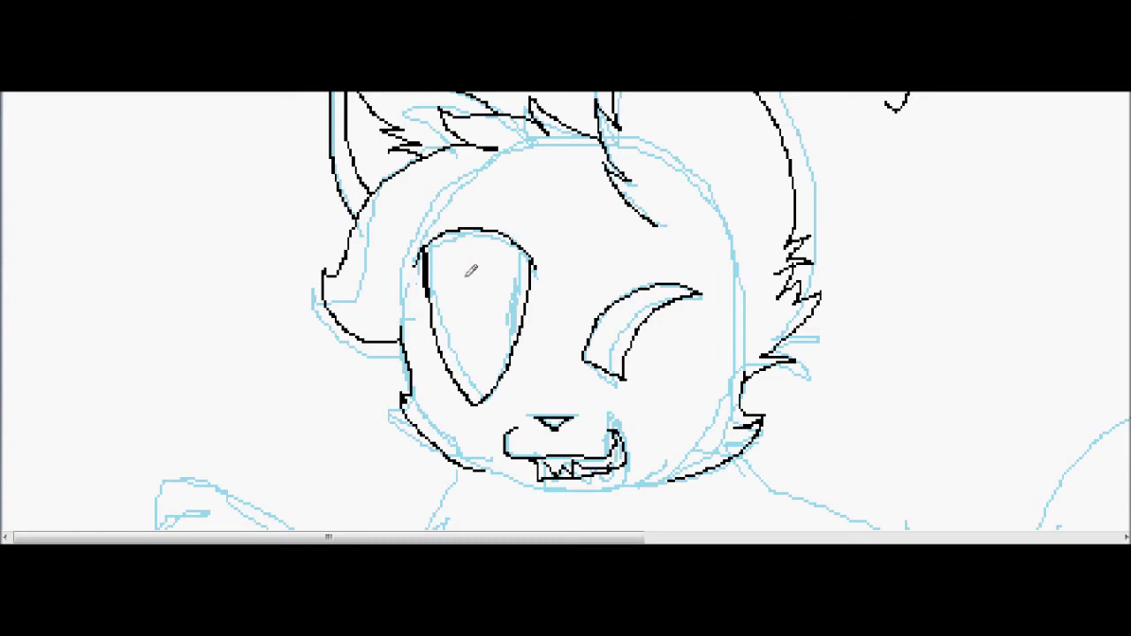
{"action": "scroll", "coordinate": [685, 376], "scroll_direction": "down", "scroll_amount": 3}
{"action": "scroll", "coordinate": [685, 375], "scroll_direction": "up", "scroll_amount": 7}
{"action": "mouse_move", "coordinate": [720, 423]}
{"action": "left_mouse_down"}
{"action": "mouse_move", "coordinate": [683, 380]}
{"action": "mouse_move", "coordinate": [712, 381]}
{"action": "mouse_move", "coordinate": [669, 327]}
{"action": "mouse_move", "coordinate": [655, 246]}
{"action": "mouse_move", "coordinate": [641, 307]}
{"action": "mouse_move", "coordinate": [663, 403]}
{"action": "mouse_move", "coordinate": [662, 351]}
{"action": "mouse_move", "coordinate": [692, 361]}
{"action": "left_mouse_up"}
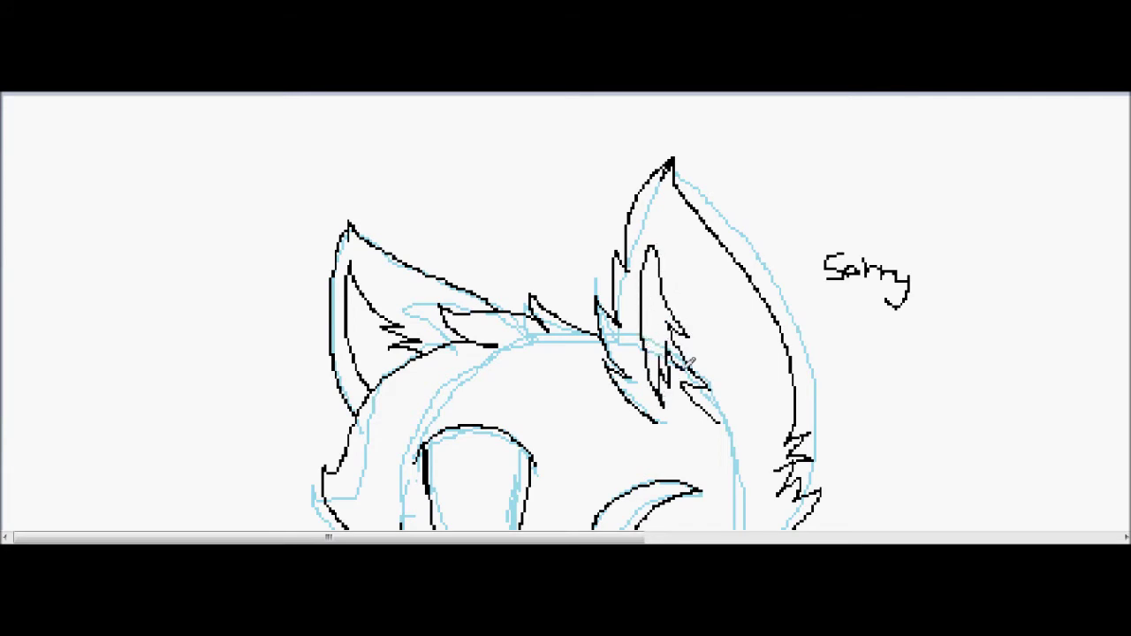
- Ink the neck fur, shoulder line, underarm tufts and inner edge of the lowered right arm
{"action": "scroll", "coordinate": [782, 166], "scroll_direction": "down", "scroll_amount": 10}
{"action": "mouse_move", "coordinate": [716, 141]}
{"action": "left_mouse_down"}
{"action": "mouse_move", "coordinate": [752, 141]}
{"action": "mouse_move", "coordinate": [730, 155]}
{"action": "mouse_move", "coordinate": [786, 142]}
{"action": "mouse_move", "coordinate": [757, 169]}
{"action": "mouse_move", "coordinate": [878, 211]}
{"action": "mouse_move", "coordinate": [926, 212]}
{"action": "mouse_move", "coordinate": [916, 221]}
{"action": "mouse_move", "coordinate": [938, 247]}
{"action": "left_mouse_up"}
{"action": "scroll", "coordinate": [938, 248], "scroll_direction": "down", "scroll_amount": 3}
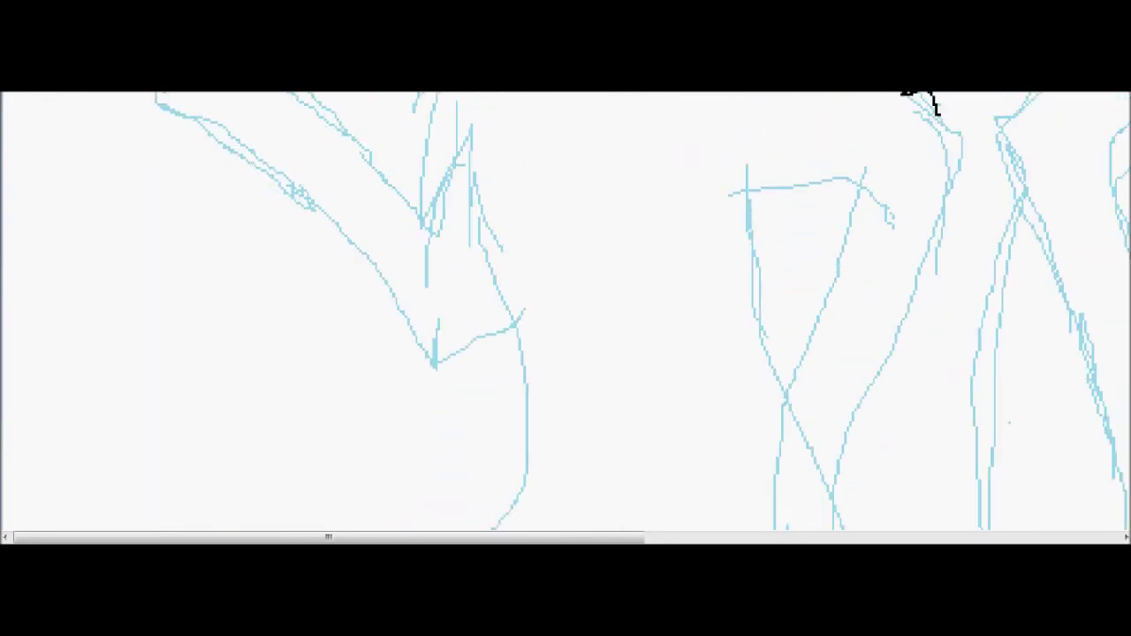
{"action": "scroll", "coordinate": [739, 235], "scroll_direction": "up", "scroll_amount": 2}
{"action": "mouse_move", "coordinate": [720, 215]}
{"action": "left_mouse_down"}
{"action": "mouse_move", "coordinate": [756, 255]}
{"action": "mouse_move", "coordinate": [755, 234]}
{"action": "mouse_move", "coordinate": [781, 254]}
{"action": "mouse_move", "coordinate": [774, 239]}
{"action": "mouse_move", "coordinate": [808, 252]}
{"action": "mouse_move", "coordinate": [860, 250]}
{"action": "mouse_move", "coordinate": [785, 456]}
{"action": "left_mouse_up"}
- Ink the lowered arm's forearm, paw and toes, and carry its outer edge up to the shoulder
{"action": "scroll", "coordinate": [833, 279], "scroll_direction": "down", "scroll_amount": 3}
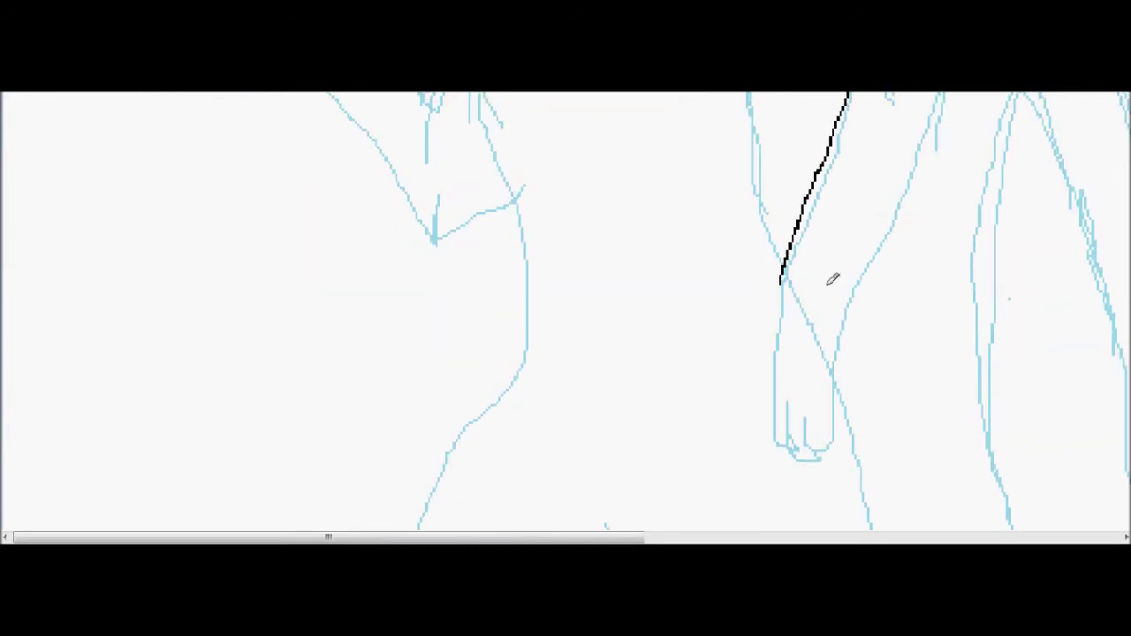
{"action": "mouse_move", "coordinate": [782, 283]}
{"action": "left_mouse_down"}
{"action": "mouse_move", "coordinate": [749, 435]}
{"action": "mouse_move", "coordinate": [791, 453]}
{"action": "mouse_move", "coordinate": [774, 408]}
{"action": "left_mouse_up"}
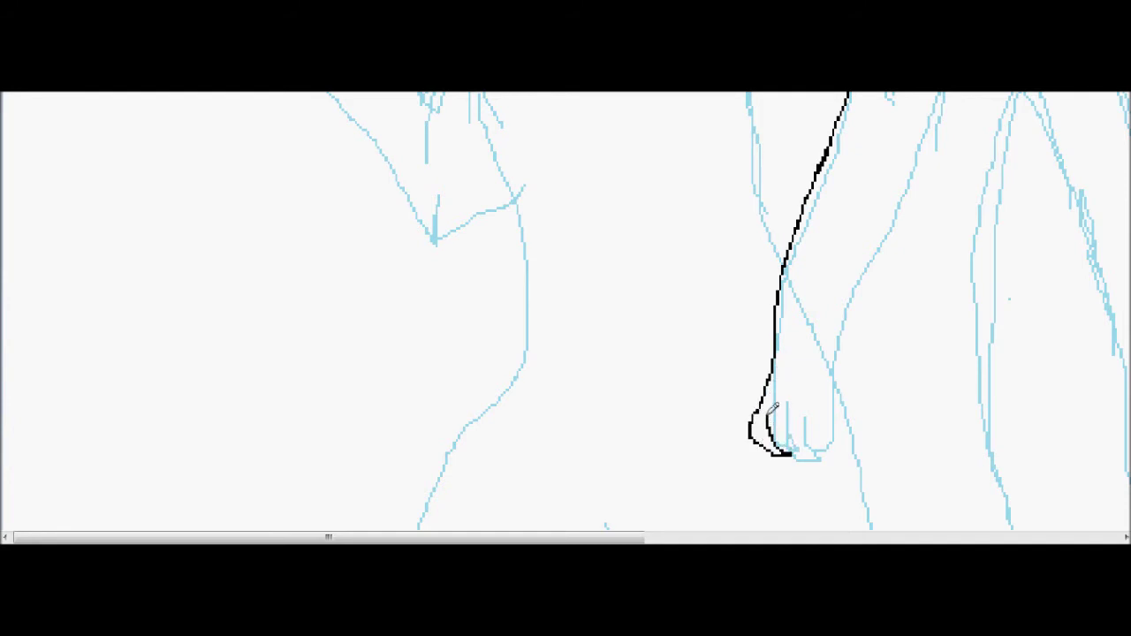
{"action": "left_click_drag", "start_coordinate": [810, 446], "coordinate": [806, 403]}
{"action": "mouse_move", "coordinate": [809, 448]}
{"action": "left_mouse_down"}
{"action": "mouse_move", "coordinate": [837, 408]}
{"action": "mouse_move", "coordinate": [840, 310]}
{"action": "mouse_move", "coordinate": [896, 182]}
{"action": "left_mouse_up"}
{"action": "scroll", "coordinate": [896, 182], "scroll_direction": "up", "scroll_amount": 5}
{"action": "mouse_move", "coordinate": [904, 394]}
{"action": "left_mouse_down"}
{"action": "mouse_move", "coordinate": [944, 281]}
{"action": "mouse_move", "coordinate": [942, 195]}
{"action": "mouse_move", "coordinate": [919, 201]}
{"action": "left_mouse_up"}
- Ink the fur tufts down the left side of the neck and chest, and begin both side lines of the torso
{"action": "mouse_move", "coordinate": [484, 111]}
{"action": "left_mouse_down"}
{"action": "mouse_move", "coordinate": [478, 152]}
{"action": "mouse_move", "coordinate": [450, 172]}
{"action": "mouse_move", "coordinate": [493, 161]}
{"action": "mouse_move", "coordinate": [459, 221]}
{"action": "mouse_move", "coordinate": [479, 220]}
{"action": "mouse_move", "coordinate": [459, 288]}
{"action": "mouse_move", "coordinate": [504, 275]}
{"action": "mouse_move", "coordinate": [465, 285]}
{"action": "mouse_move", "coordinate": [500, 321]}
{"action": "left_mouse_up"}
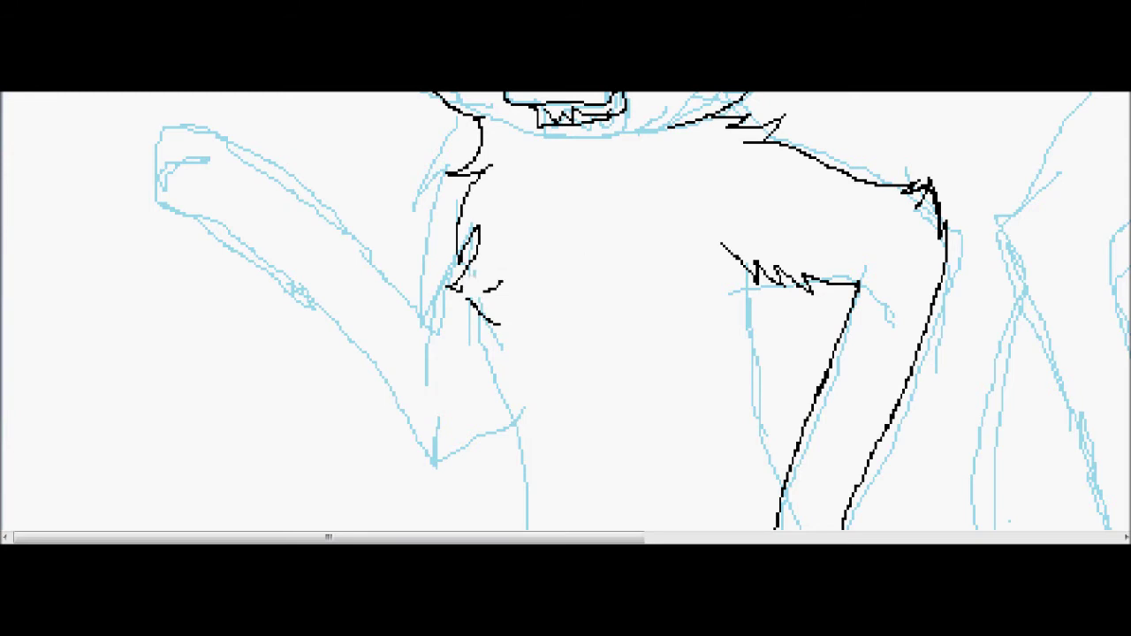
{"action": "left_click_drag", "start_coordinate": [451, 287], "coordinate": [497, 283]}
{"action": "left_click_drag", "start_coordinate": [761, 268], "coordinate": [757, 398]}
{"action": "left_click", "coordinate": [1070, 504]}
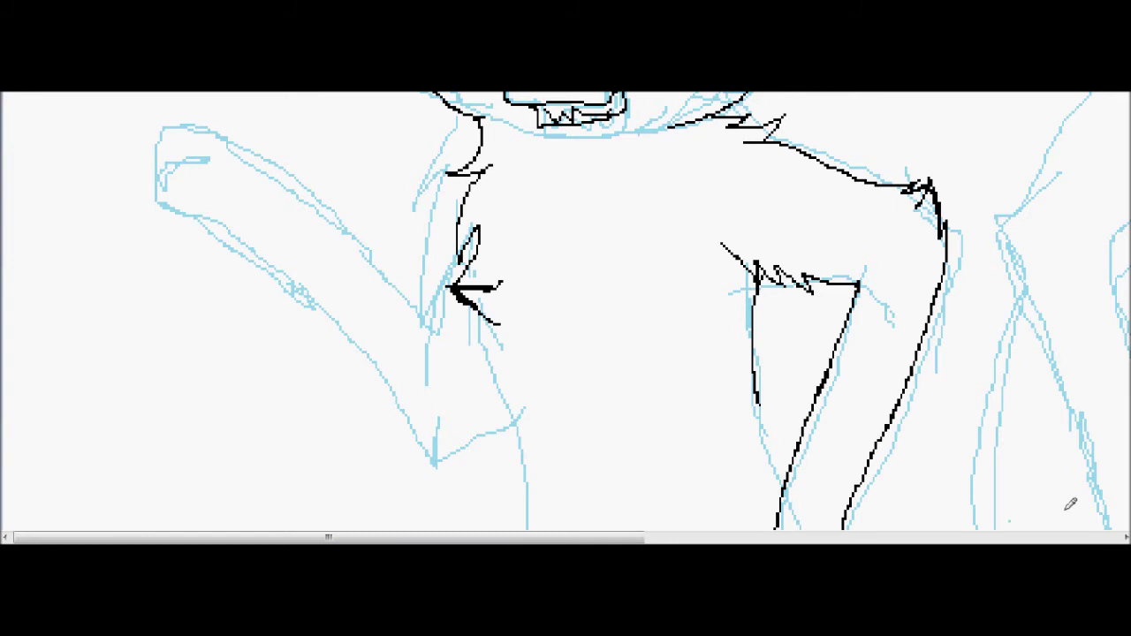
{"action": "left_click_drag", "start_coordinate": [500, 327], "coordinate": [515, 394]}
{"action": "left_click", "coordinate": [27, 283]}
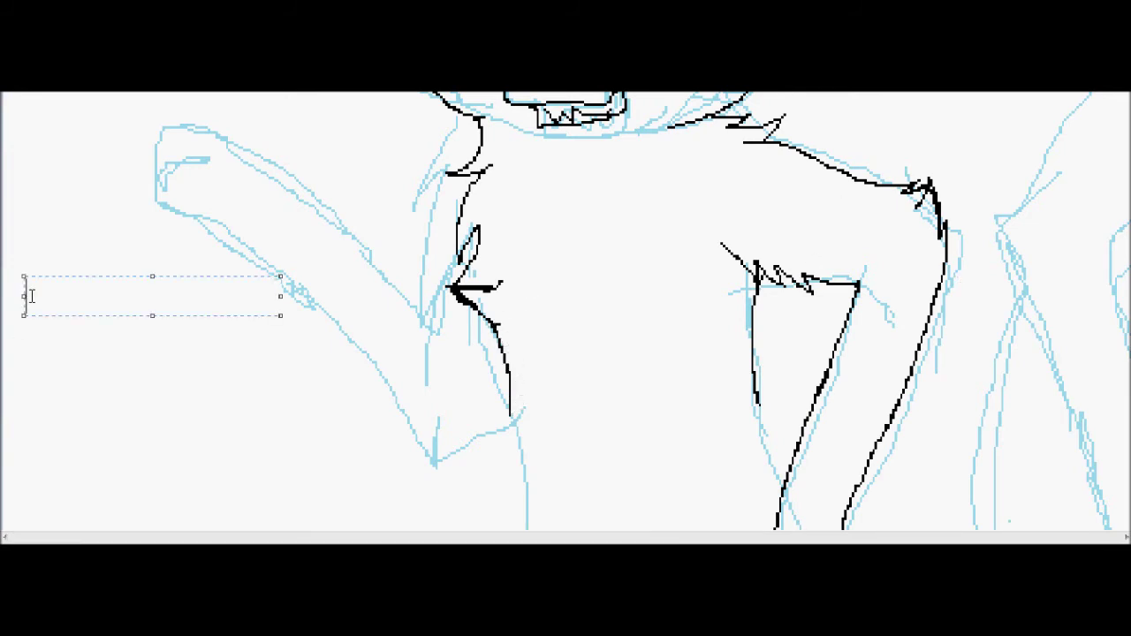
{"action": "type", "text": "hold on"}
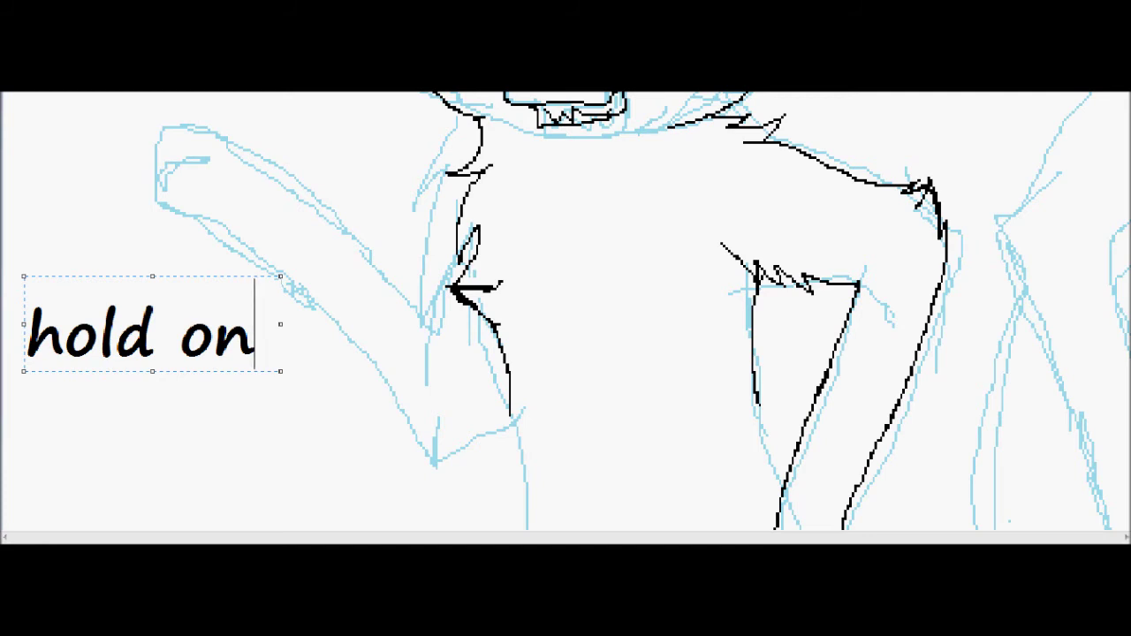
{"action": "key", "text": "BackSpace"}
{"action": "key", "text": "BackSpace"}
{"action": "key", "text": "BackSpace"}
{"action": "key", "text": "BackSpace"}
{"action": "key", "text": "BackSpace"}
{"action": "key", "text": "BackSpace"}
{"action": "key", "text": "BackSpace"}
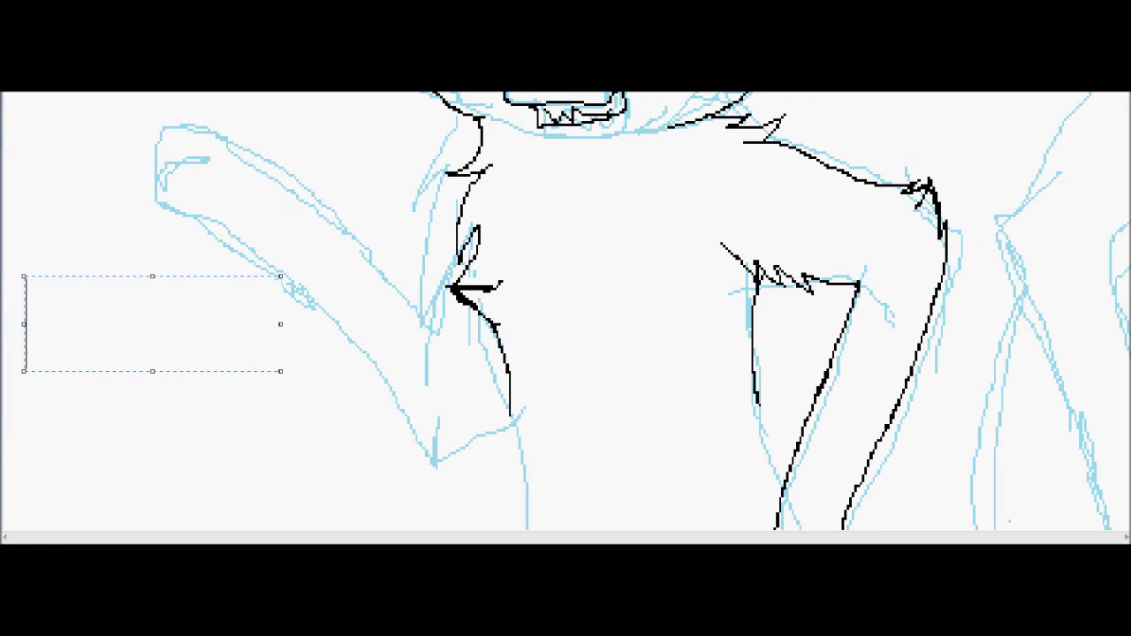
{"action": "type", "text": "sorry"}
{"action": "key", "text": "BackSpace"}
{"action": "key", "text": "BackSpace"}
{"action": "key", "text": "BackSpace"}
{"action": "key", "text": "BackSpace"}
{"action": "key", "text": "BackSpace"}
{"action": "key", "text": "Escape"}
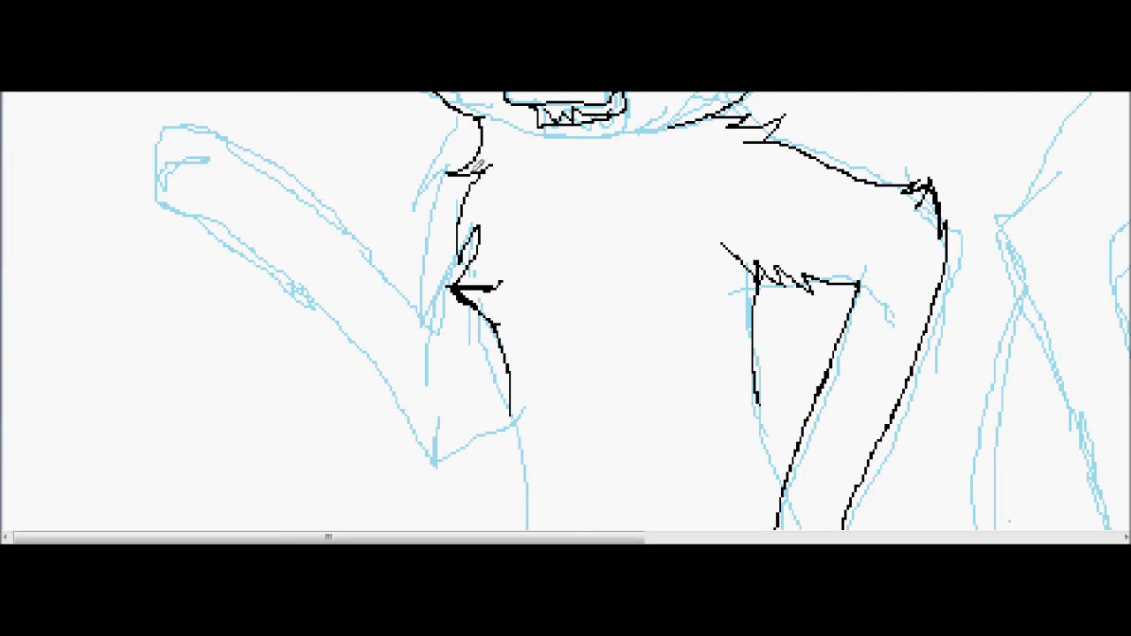
- Ink the raised left arm with its rounded paw, shoulder fur, and elbow joining the torso
{"action": "mouse_move", "coordinate": [484, 150]}
{"action": "left_mouse_down"}
{"action": "mouse_move", "coordinate": [434, 210]}
{"action": "mouse_move", "coordinate": [448, 209]}
{"action": "mouse_move", "coordinate": [439, 319]}
{"action": "mouse_move", "coordinate": [276, 154]}
{"action": "mouse_move", "coordinate": [185, 122]}
{"action": "mouse_move", "coordinate": [161, 143]}
{"action": "mouse_move", "coordinate": [157, 179]}
{"action": "mouse_move", "coordinate": [170, 201]}
{"action": "mouse_move", "coordinate": [188, 156]}
{"action": "left_mouse_up"}
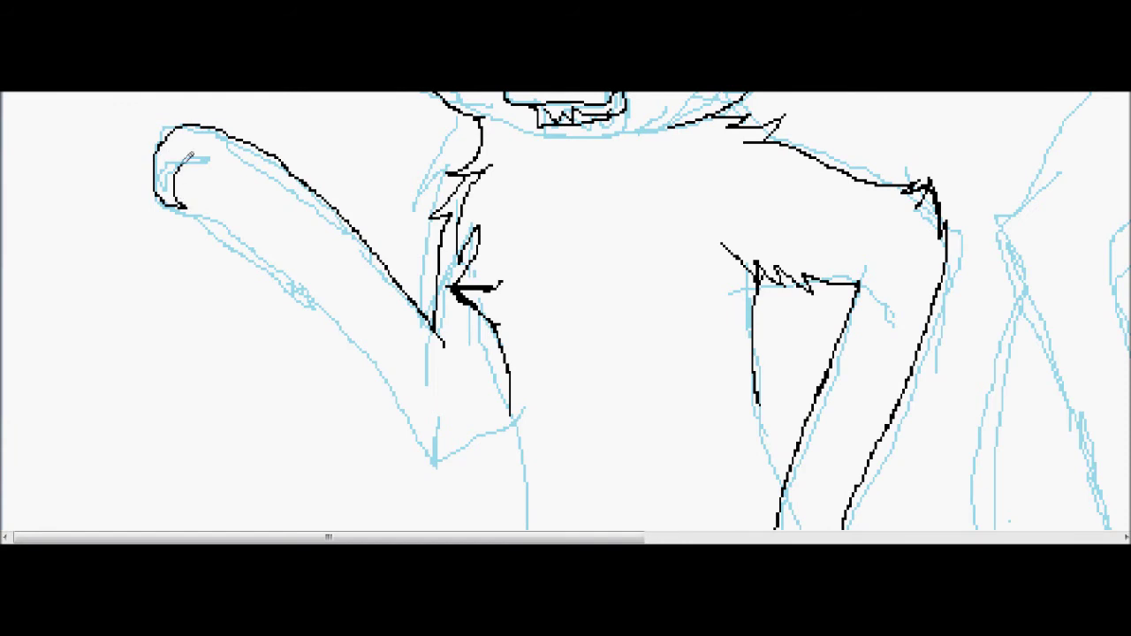
{"action": "mouse_move", "coordinate": [206, 205]}
{"action": "left_mouse_down"}
{"action": "mouse_move", "coordinate": [273, 238]}
{"action": "mouse_move", "coordinate": [336, 290]}
{"action": "mouse_move", "coordinate": [346, 304]}
{"action": "mouse_move", "coordinate": [326, 282]}
{"action": "mouse_move", "coordinate": [432, 413]}
{"action": "mouse_move", "coordinate": [438, 399]}
{"action": "mouse_move", "coordinate": [433, 427]}
{"action": "mouse_move", "coordinate": [510, 394]}
{"action": "left_mouse_up"}
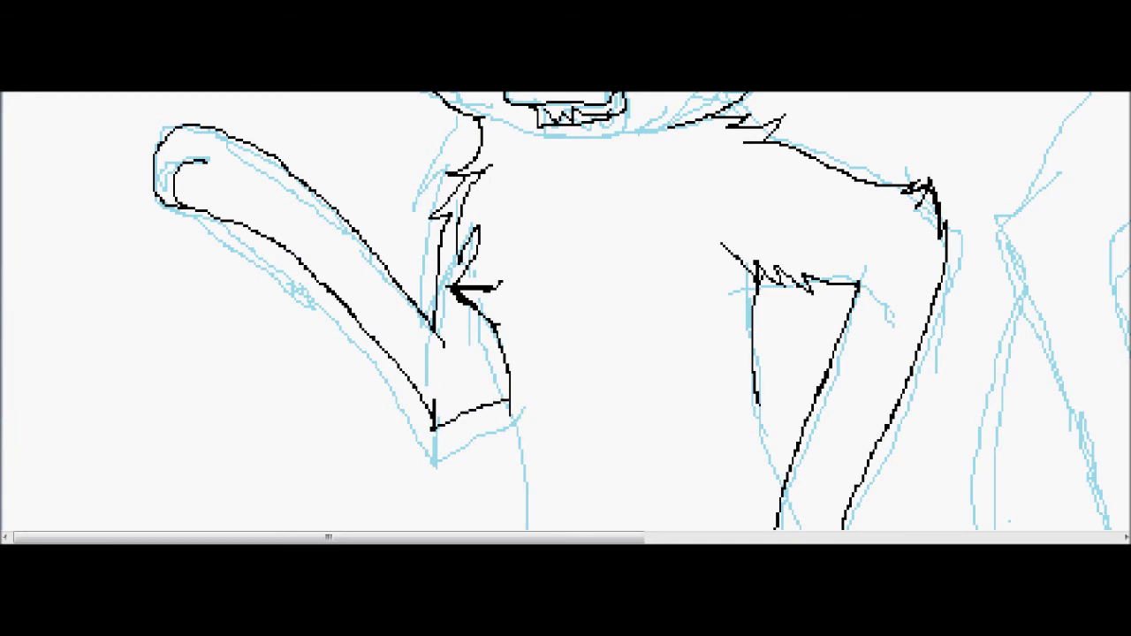
- Extend the right torso line to the lowered arm and ink the furry hip and thigh edge below the paw
{"action": "scroll", "coordinate": [1082, 294], "scroll_direction": "down", "scroll_amount": 4}
{"action": "scroll", "coordinate": [1082, 294], "scroll_direction": "up", "scroll_amount": 3}
{"action": "left_click_drag", "start_coordinate": [765, 322], "coordinate": [793, 382]}
{"action": "scroll", "coordinate": [566, 309], "scroll_direction": "down", "scroll_amount": 5}
{"action": "mouse_move", "coordinate": [843, 135]}
{"action": "left_mouse_down"}
{"action": "mouse_move", "coordinate": [877, 210]}
{"action": "mouse_move", "coordinate": [863, 206]}
{"action": "mouse_move", "coordinate": [880, 254]}
{"action": "mouse_move", "coordinate": [870, 254]}
{"action": "mouse_move", "coordinate": [895, 260]}
{"action": "mouse_move", "coordinate": [855, 396]}
{"action": "mouse_move", "coordinate": [865, 448]}
{"action": "mouse_move", "coordinate": [898, 474]}
{"action": "left_mouse_up"}
- Ink the standing leg's lower outline, paw and toes, and carry its inner edge up through the thigh
{"action": "scroll", "coordinate": [984, 311], "scroll_direction": "down", "scroll_amount": 5}
{"action": "mouse_move", "coordinate": [907, 156]}
{"action": "left_mouse_down"}
{"action": "mouse_move", "coordinate": [936, 287]}
{"action": "mouse_move", "coordinate": [927, 410]}
{"action": "mouse_move", "coordinate": [898, 480]}
{"action": "mouse_move", "coordinate": [857, 477]}
{"action": "mouse_move", "coordinate": [855, 459]}
{"action": "mouse_move", "coordinate": [881, 433]}
{"action": "left_mouse_up"}
{"action": "mouse_move", "coordinate": [869, 486]}
{"action": "left_mouse_down"}
{"action": "mouse_move", "coordinate": [856, 453]}
{"action": "mouse_move", "coordinate": [881, 430]}
{"action": "mouse_move", "coordinate": [837, 488]}
{"action": "mouse_move", "coordinate": [826, 465]}
{"action": "mouse_move", "coordinate": [843, 423]}
{"action": "mouse_move", "coordinate": [860, 424]}
{"action": "mouse_move", "coordinate": [834, 421]}
{"action": "mouse_move", "coordinate": [808, 434]}
{"action": "mouse_move", "coordinate": [842, 480]}
{"action": "left_mouse_up"}
{"action": "mouse_move", "coordinate": [850, 413]}
{"action": "left_mouse_down"}
{"action": "mouse_move", "coordinate": [856, 313]}
{"action": "mouse_move", "coordinate": [814, 234]}
{"action": "mouse_move", "coordinate": [751, 188]}
{"action": "left_mouse_up"}
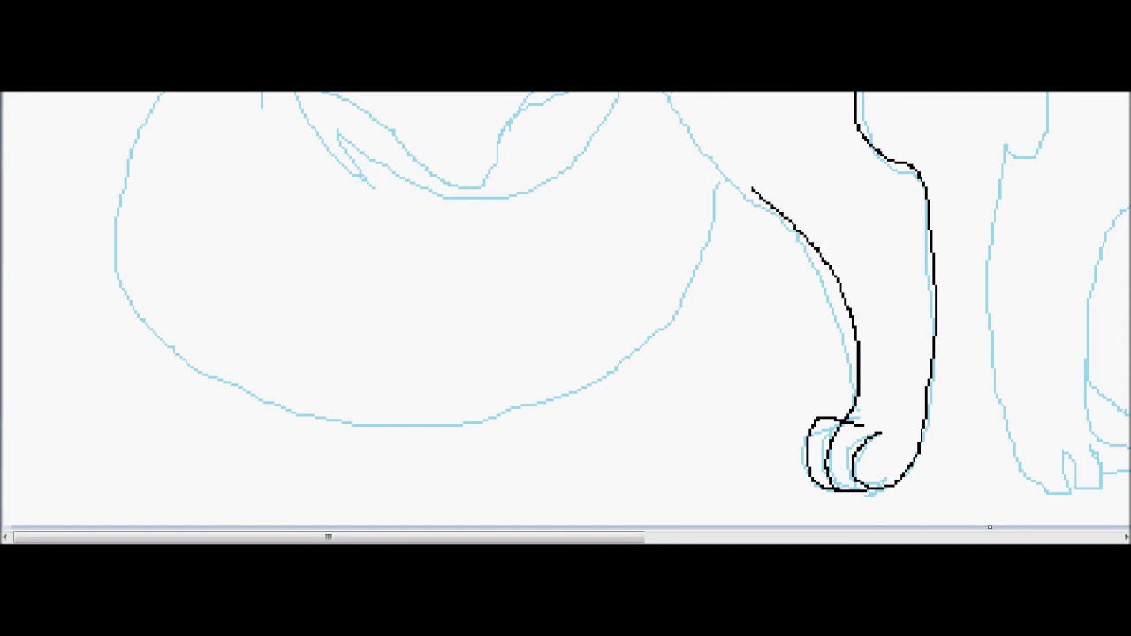
{"action": "scroll", "coordinate": [687, 318], "scroll_direction": "up", "scroll_amount": 5}
{"action": "mouse_move", "coordinate": [624, 234]}
{"action": "left_mouse_down"}
{"action": "mouse_move", "coordinate": [668, 276]}
{"action": "mouse_move", "coordinate": [675, 347]}
{"action": "mouse_move", "coordinate": [663, 378]}
{"action": "mouse_move", "coordinate": [713, 399]}
{"action": "mouse_move", "coordinate": [765, 452]}
{"action": "left_mouse_up"}
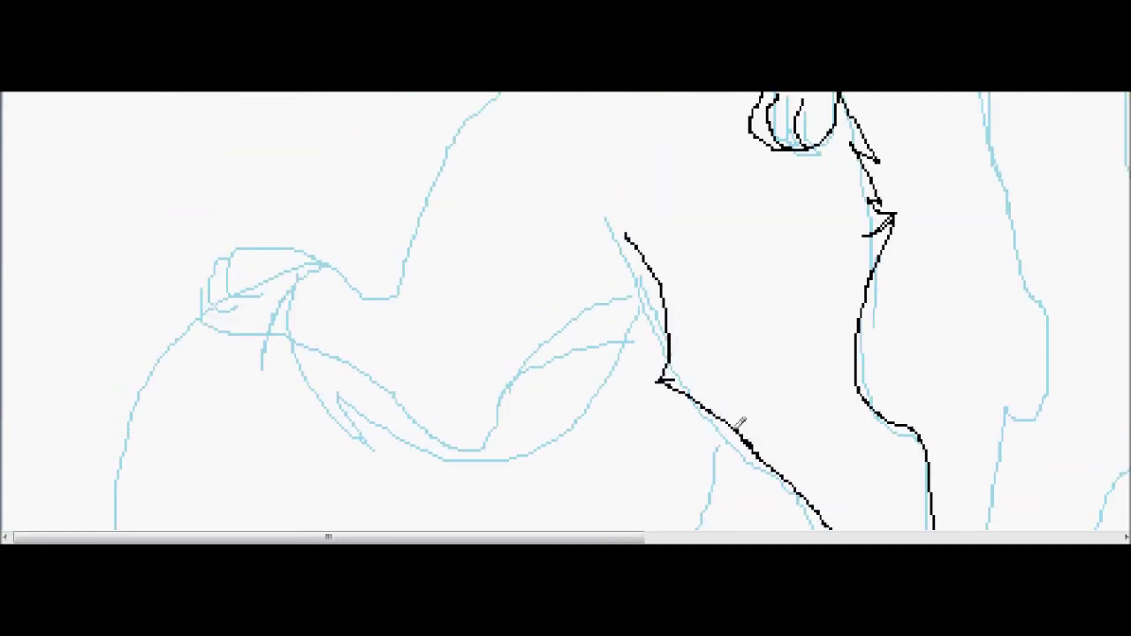
- Ink the left waist line below the elbow with hip fur tufts and the outer edge of the thigh
{"action": "scroll", "coordinate": [899, 466], "scroll_direction": "up", "scroll_amount": 8}
{"action": "scroll", "coordinate": [559, 173], "scroll_direction": "down", "scroll_amount": 3}
{"action": "mouse_move", "coordinate": [509, 156]}
{"action": "left_mouse_down"}
{"action": "mouse_move", "coordinate": [537, 267]}
{"action": "mouse_move", "coordinate": [508, 323]}
{"action": "mouse_move", "coordinate": [530, 331]}
{"action": "mouse_move", "coordinate": [481, 344]}
{"action": "mouse_move", "coordinate": [418, 491]}
{"action": "left_mouse_up"}
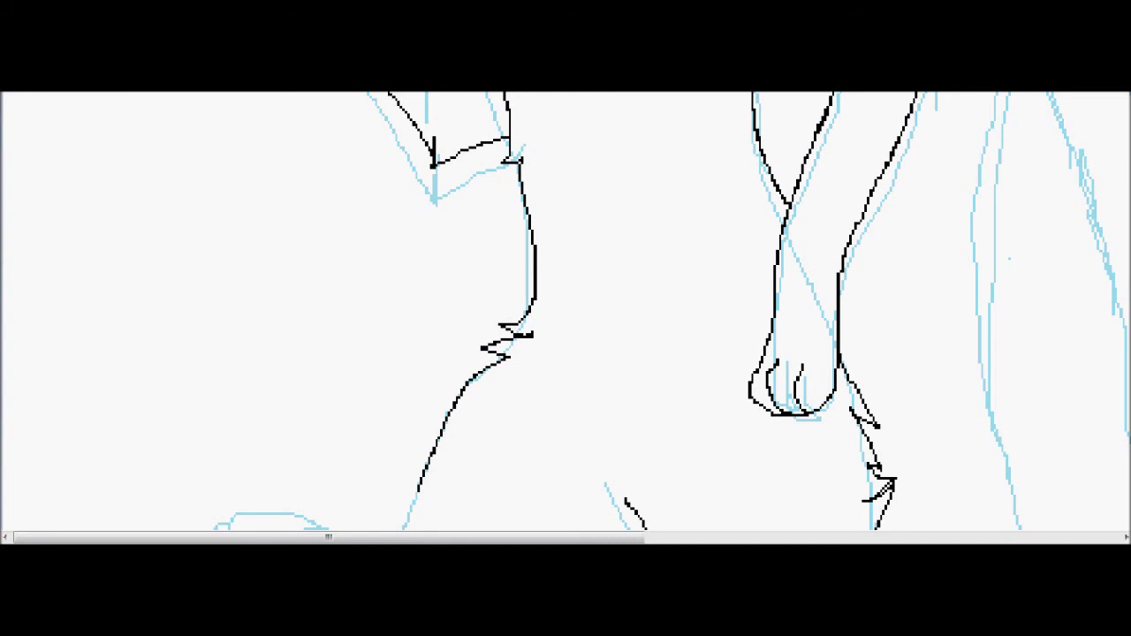
- Ink the large curled tail's inner and outer edges with jagged fur tufts along the outline
{"action": "scroll", "coordinate": [661, 254], "scroll_direction": "down", "scroll_amount": 10}
{"action": "mouse_move", "coordinate": [627, 106]}
{"action": "left_mouse_down"}
{"action": "mouse_move", "coordinate": [611, 216]}
{"action": "mouse_move", "coordinate": [623, 237]}
{"action": "mouse_move", "coordinate": [517, 329]}
{"action": "mouse_move", "coordinate": [427, 318]}
{"action": "mouse_move", "coordinate": [347, 262]}
{"action": "mouse_move", "coordinate": [344, 160]}
{"action": "mouse_move", "coordinate": [316, 181]}
{"action": "mouse_move", "coordinate": [378, 143]}
{"action": "mouse_move", "coordinate": [325, 134]}
{"action": "mouse_move", "coordinate": [260, 150]}
{"action": "mouse_move", "coordinate": [189, 226]}
{"action": "mouse_move", "coordinate": [183, 214]}
{"action": "mouse_move", "coordinate": [150, 288]}
{"action": "left_mouse_up"}
{"action": "mouse_move", "coordinate": [705, 280]}
{"action": "left_mouse_down"}
{"action": "mouse_move", "coordinate": [690, 432]}
{"action": "mouse_move", "coordinate": [496, 492]}
{"action": "mouse_move", "coordinate": [326, 523]}
{"action": "mouse_move", "coordinate": [208, 442]}
{"action": "mouse_move", "coordinate": [141, 353]}
{"action": "mouse_move", "coordinate": [153, 279]}
{"action": "left_mouse_up"}
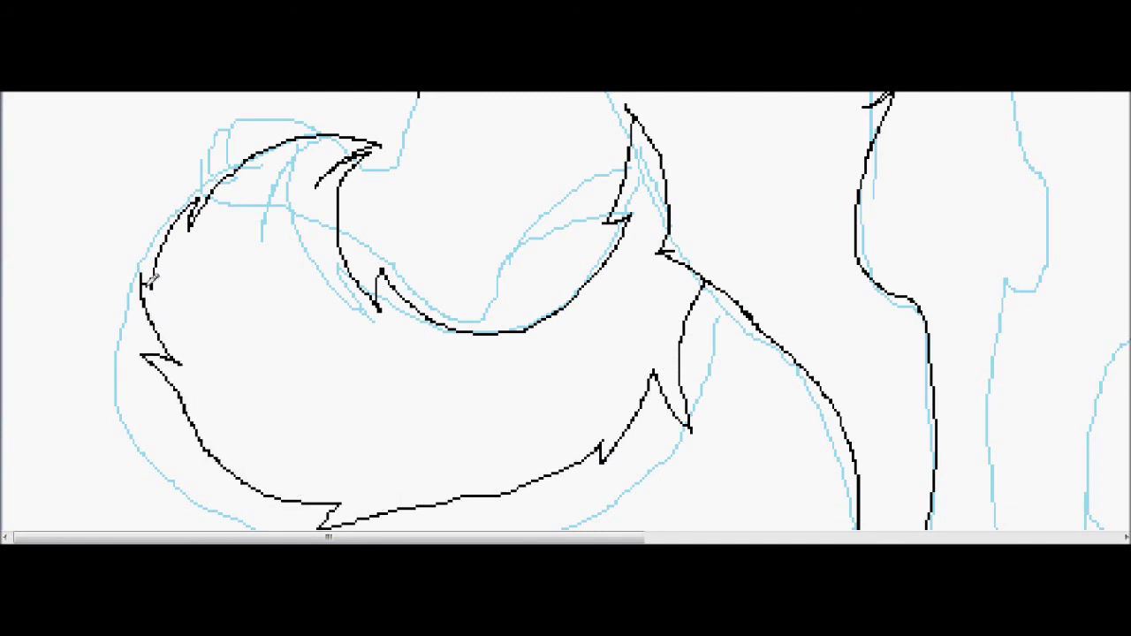
- Ink the raised left leg's knee bend, the foot with toes behind the tail tip, and the leg's lower edge
{"action": "scroll", "coordinate": [565, 309], "scroll_direction": "up", "scroll_amount": 3}
{"action": "mouse_move", "coordinate": [426, 269]}
{"action": "left_mouse_down"}
{"action": "mouse_move", "coordinate": [420, 361]}
{"action": "mouse_move", "coordinate": [388, 332]}
{"action": "left_mouse_up"}
{"action": "mouse_move", "coordinate": [319, 311]}
{"action": "left_mouse_down"}
{"action": "mouse_move", "coordinate": [256, 300]}
{"action": "mouse_move", "coordinate": [233, 344]}
{"action": "left_mouse_up"}
{"action": "mouse_move", "coordinate": [248, 299]}
{"action": "left_mouse_down"}
{"action": "mouse_move", "coordinate": [209, 314]}
{"action": "mouse_move", "coordinate": [199, 361]}
{"action": "left_mouse_up"}
{"action": "left_click_drag", "start_coordinate": [341, 413], "coordinate": [479, 498]}
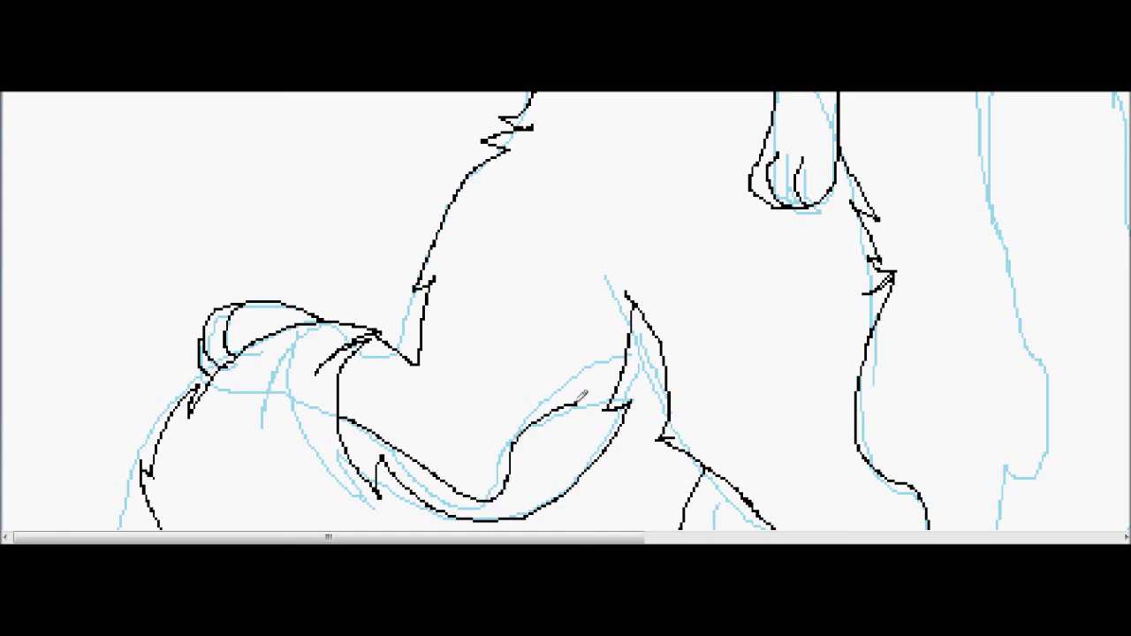